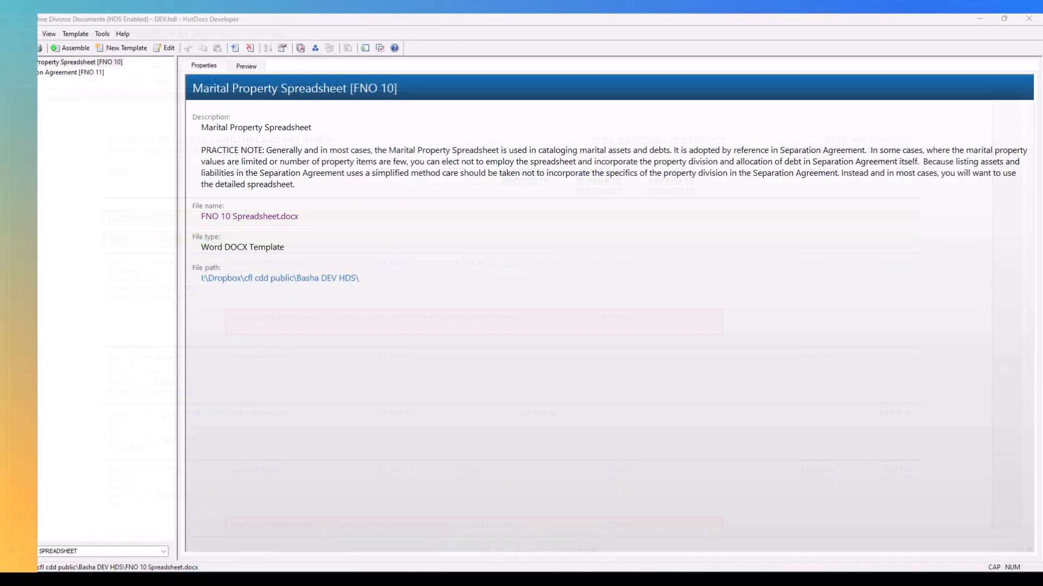
# Start assembling the Marital Property Spreadsheet [FNO 10] template with the preselected answer file.
pyautogui.click(68, 61)
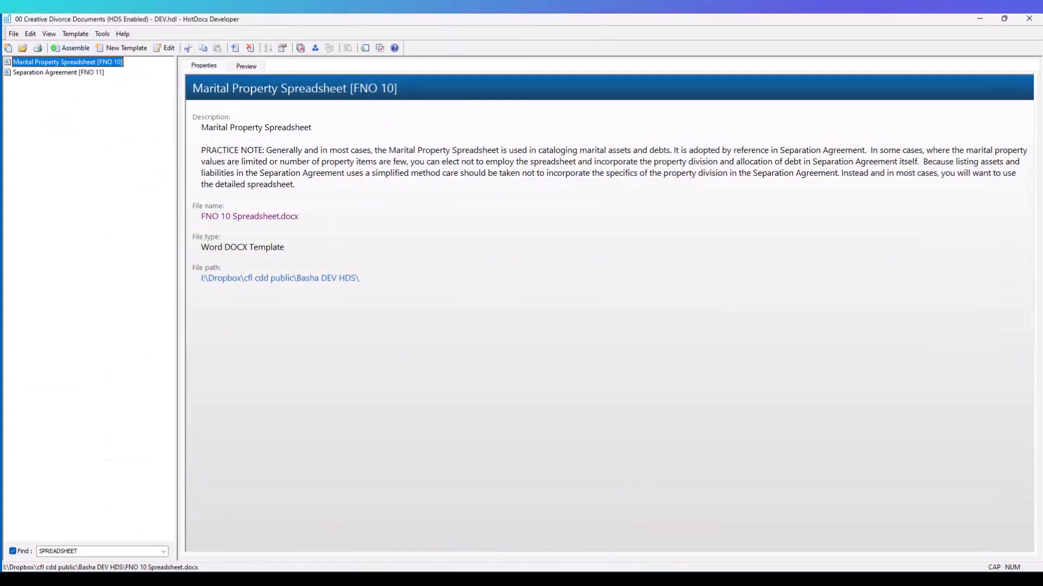
pyautogui.click(77, 49)
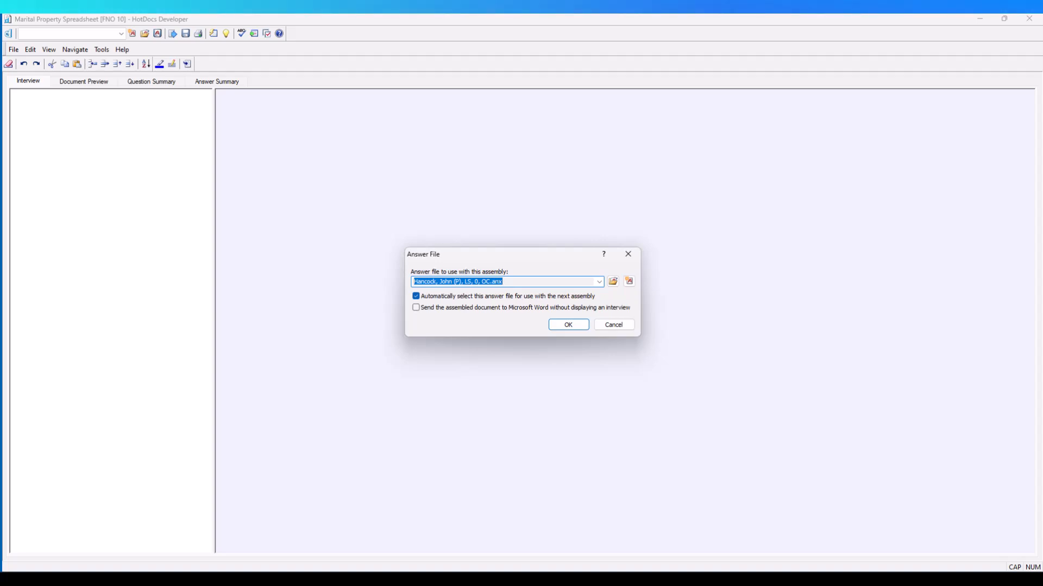
pyautogui.press('End')
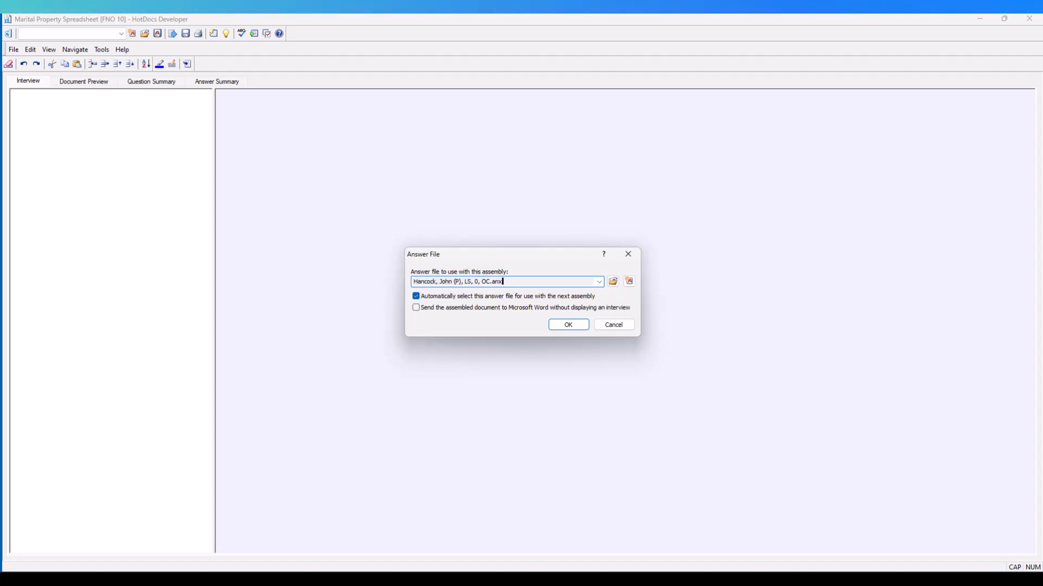
pyautogui.moveTo(558, 309); pyautogui.dragTo(569, 299)
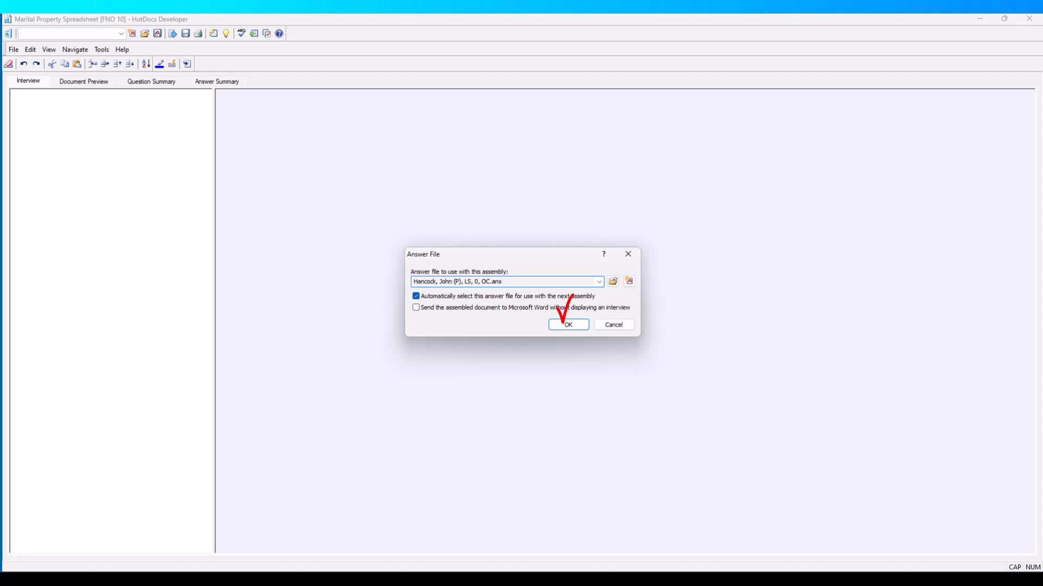
pyautogui.click(568, 325)
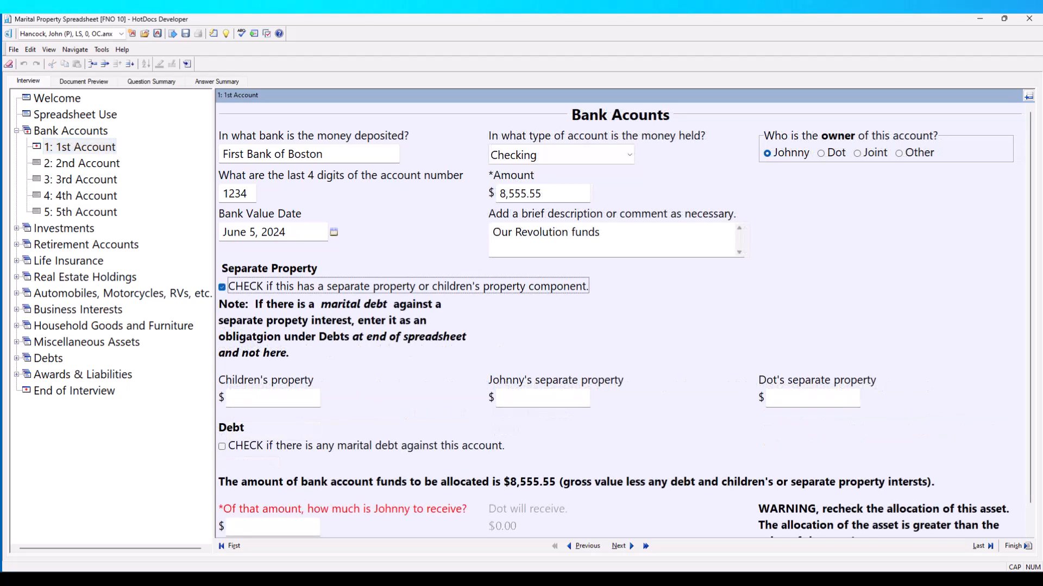
# Mark the 1st bank account as having a separate property component, with 1,000.00 children's property and 2,000.00 separate property for the account owner.
pyautogui.press('Tab')
pyautogui.write('1,000')
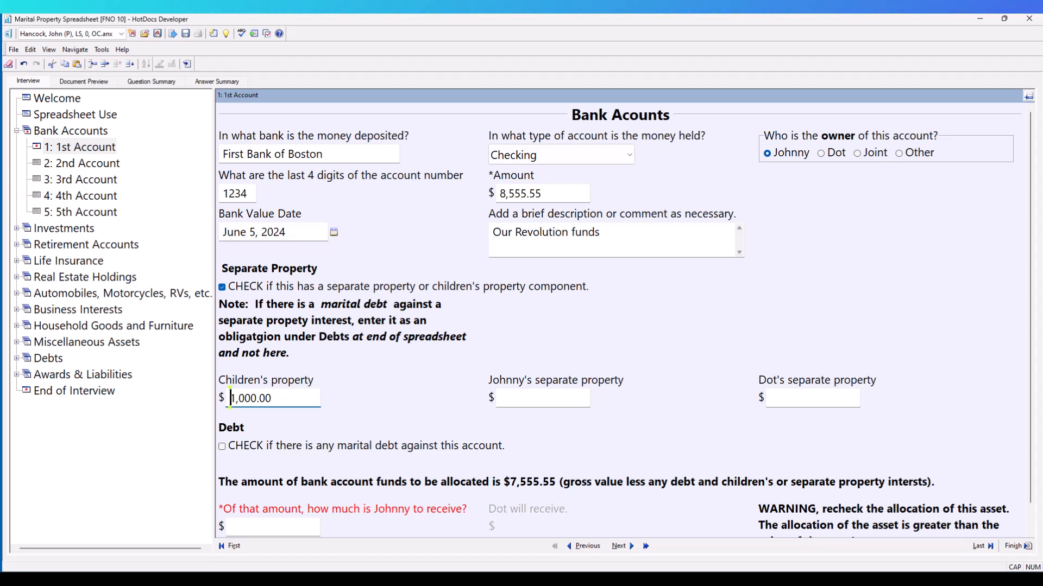
pyautogui.press('Tab')
pyautogui.write('2000')
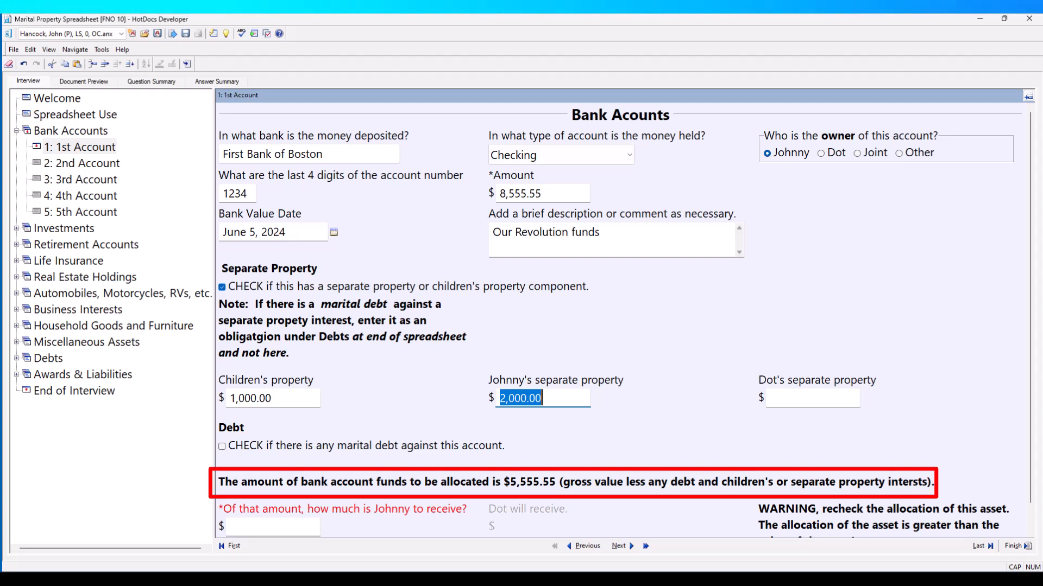
# Enter 3,000.00 as the owner's share of the allocable account funds and replace it with an over-allocation of 6,555.55.
pyautogui.click(272, 526)
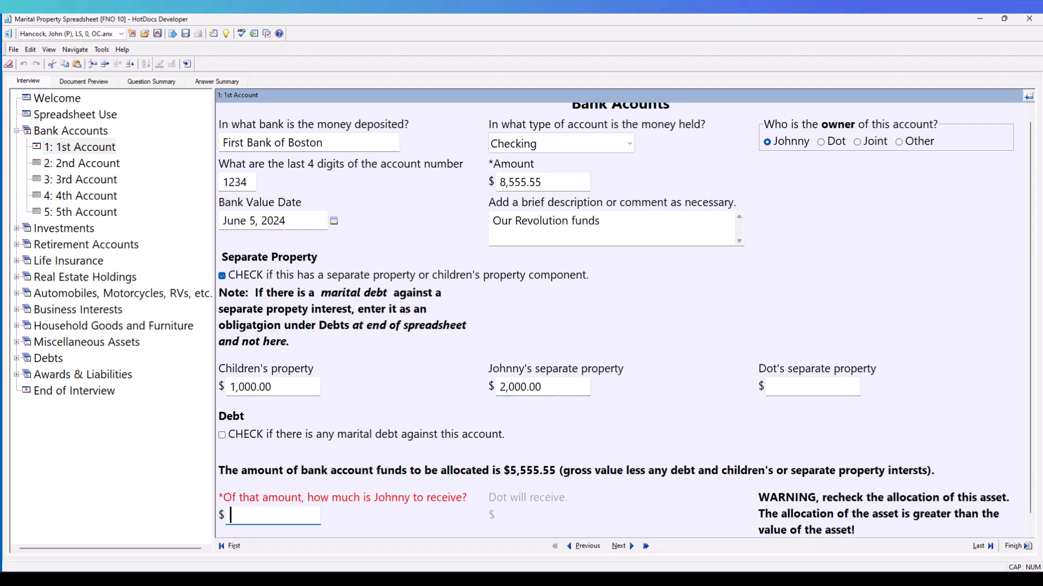
pyautogui.write('3000')
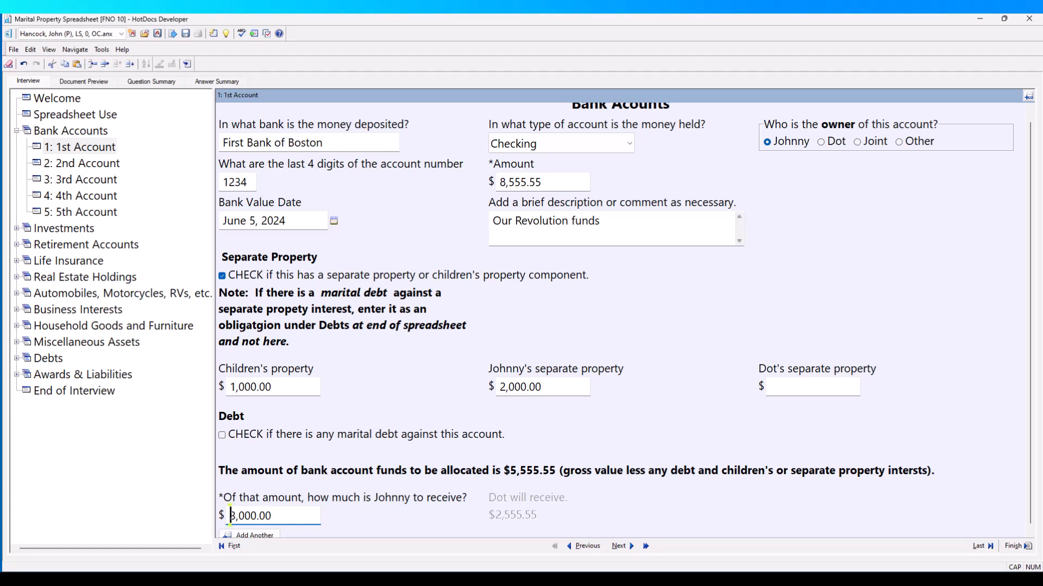
pyautogui.moveTo(273, 516); pyautogui.dragTo(229, 516)
pyautogui.write('6')
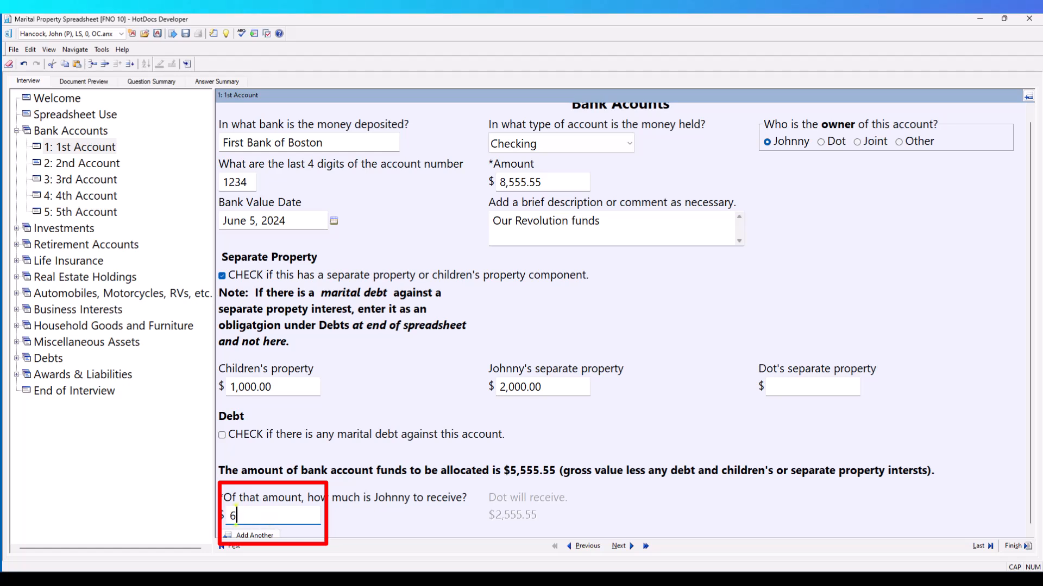
pyautogui.write('555.55')
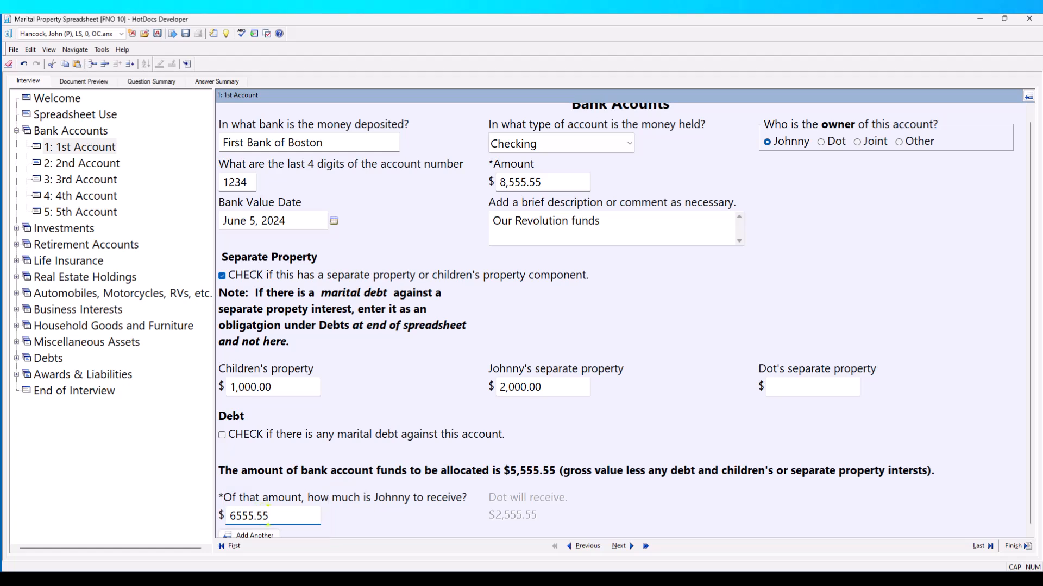
pyautogui.press('Tab')
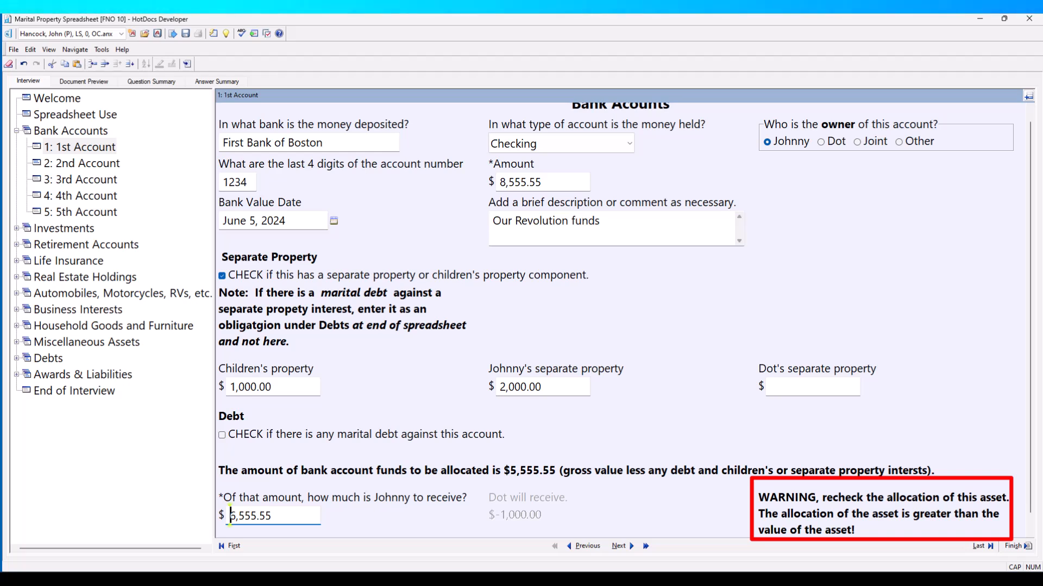
# Correct the owner's share of the account funds to 5,555.55.
pyautogui.press('Right')
pyautogui.press('BackSpace')
pyautogui.write('5')
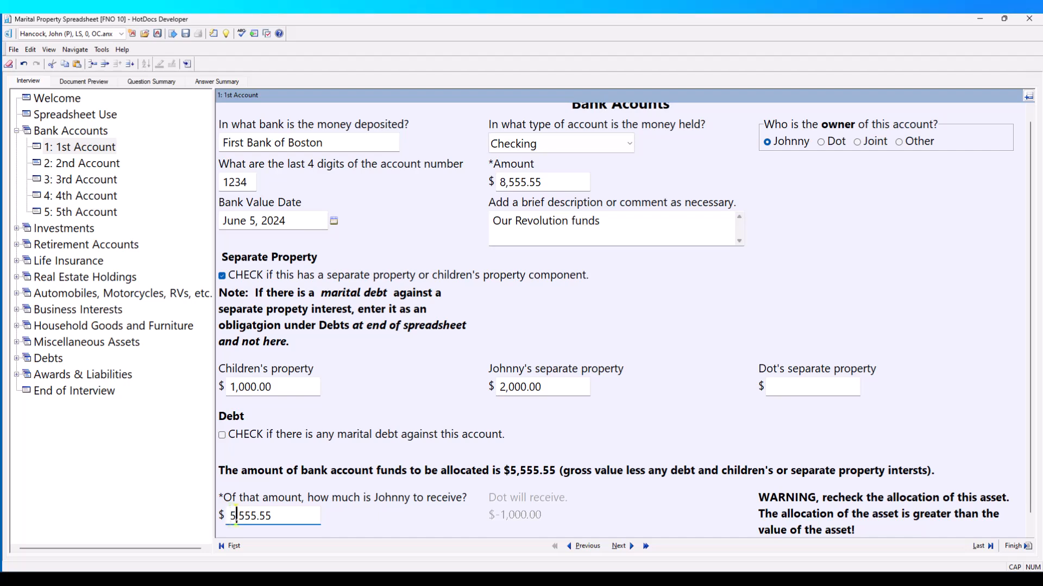
pyautogui.press('pagedown')
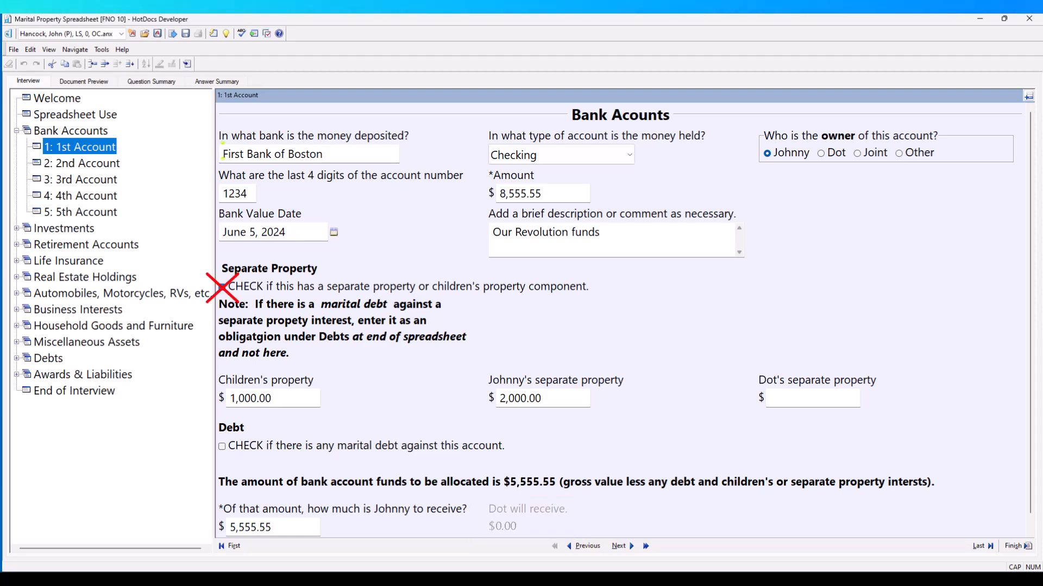
# Toggle the account's separate property component off and on twice, leaving it enabled.
pyautogui.click(223, 287)
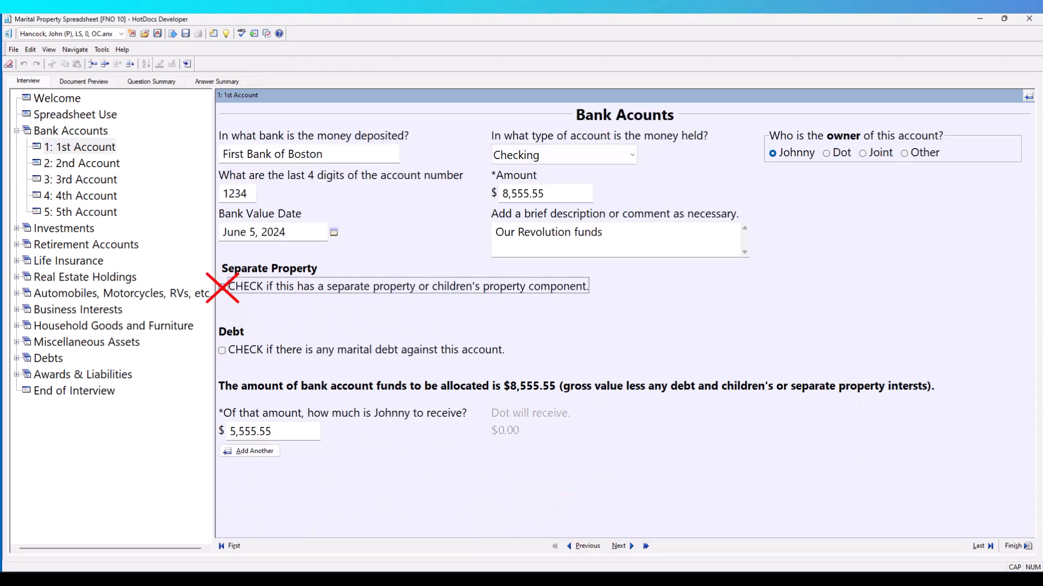
pyautogui.click(222, 287)
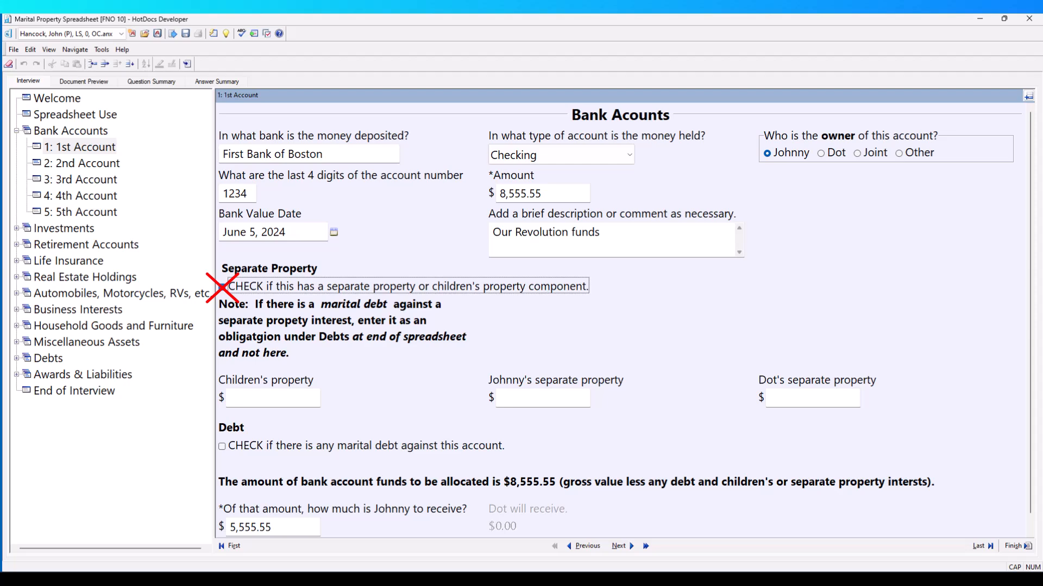
pyautogui.click(223, 286)
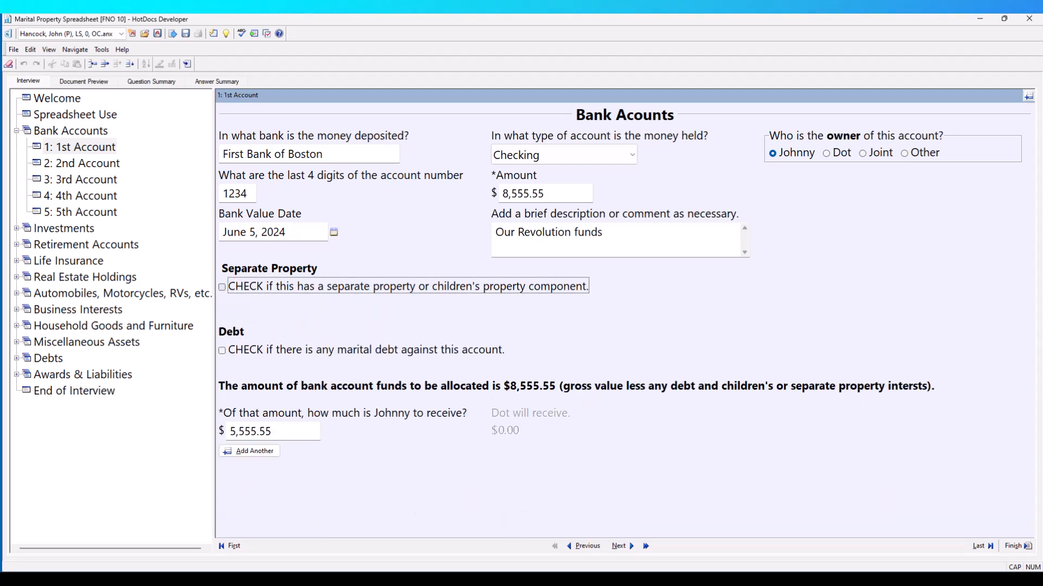
pyautogui.click(222, 287)
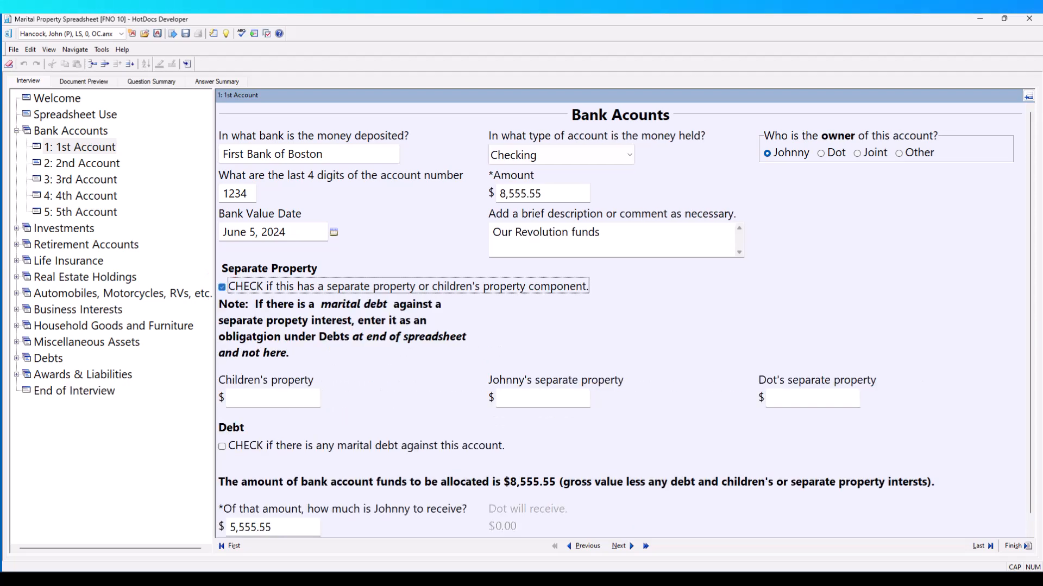
# Re-enter 1,000.00 as the children's property and 2,000.00 as the owner's separate property.
pyautogui.press('Tab')
pyautogui.write('1000')
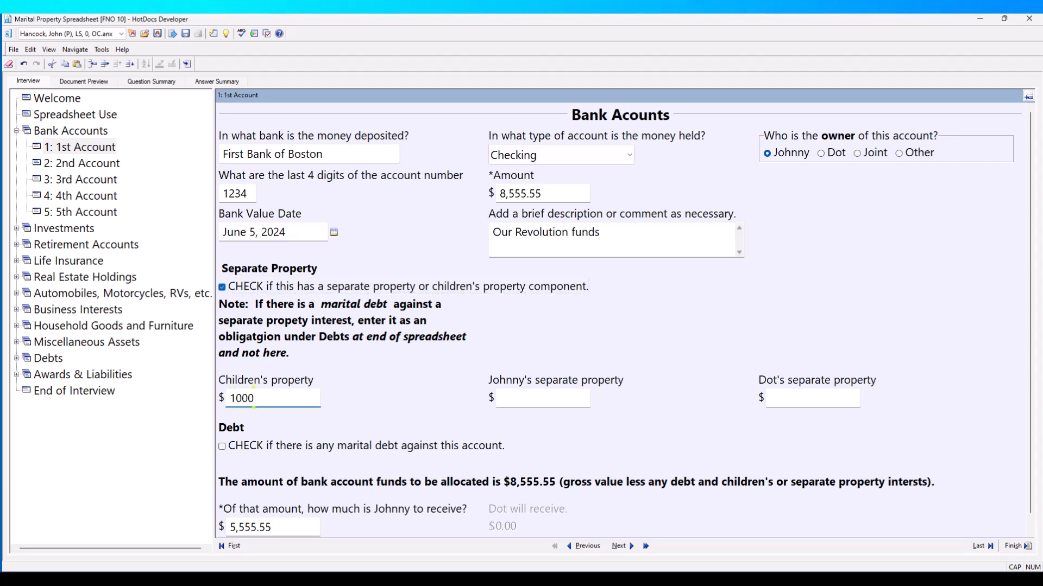
pyautogui.press('Tab')
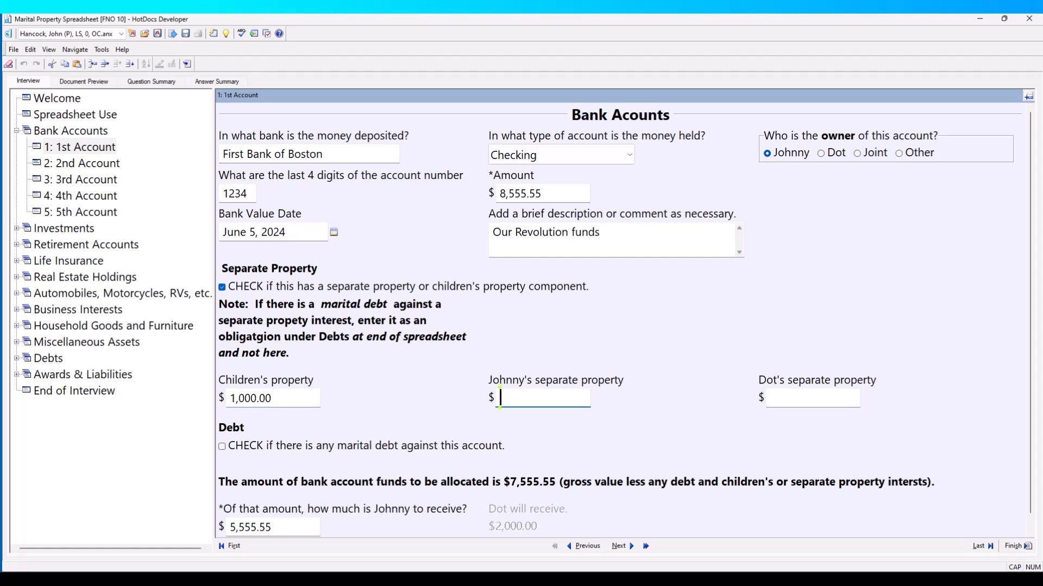
pyautogui.write('2000')
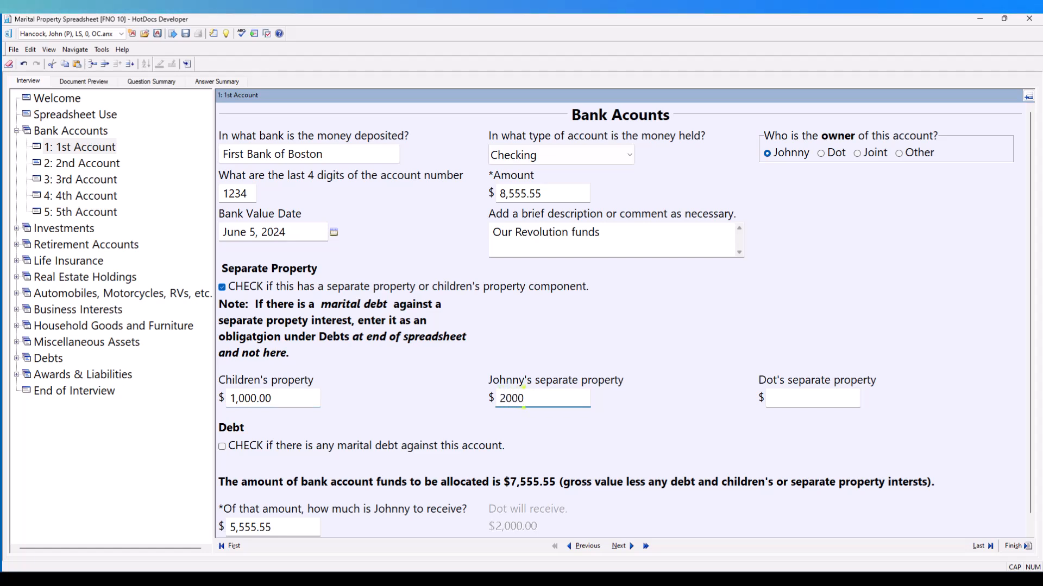
# Mark the account as carrying marital debt, enter 100.00, and have it paid by one or primarily by one party.
pyautogui.press('Tab')
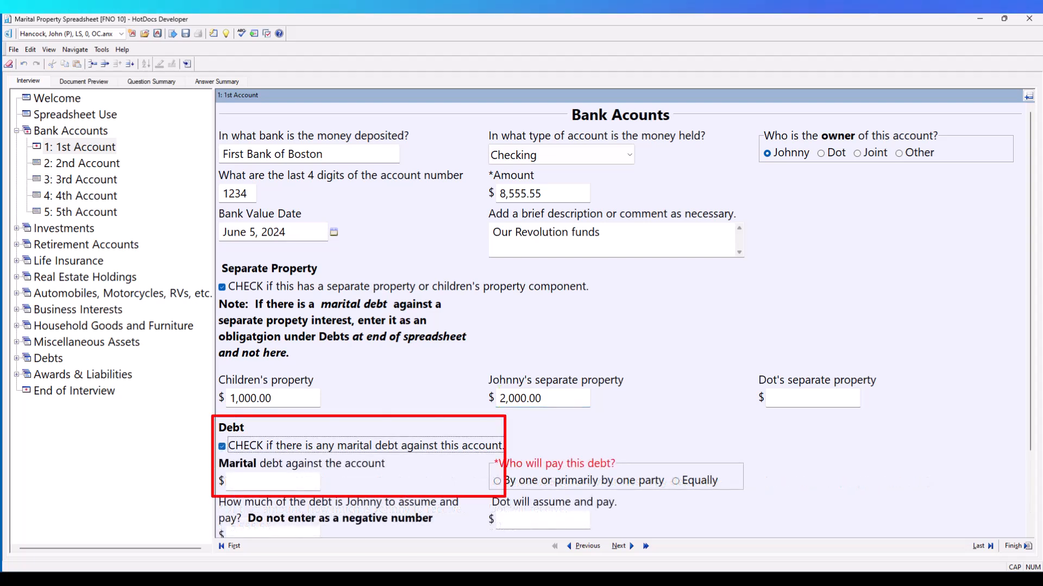
pyautogui.press('Tab')
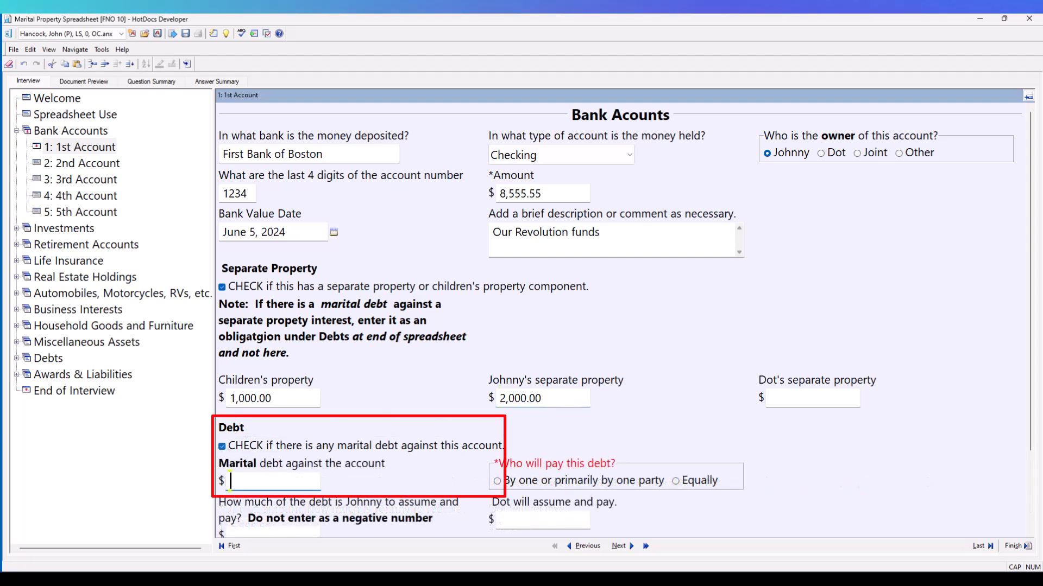
pyautogui.write('100')
pyautogui.press('Tab')
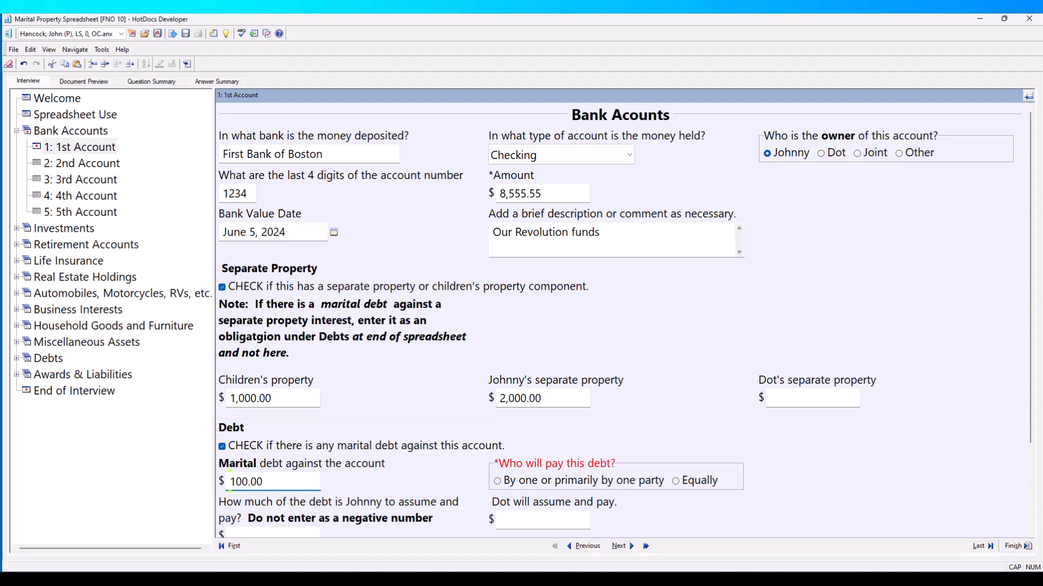
pyautogui.press('Tab')
pyautogui.press('space')
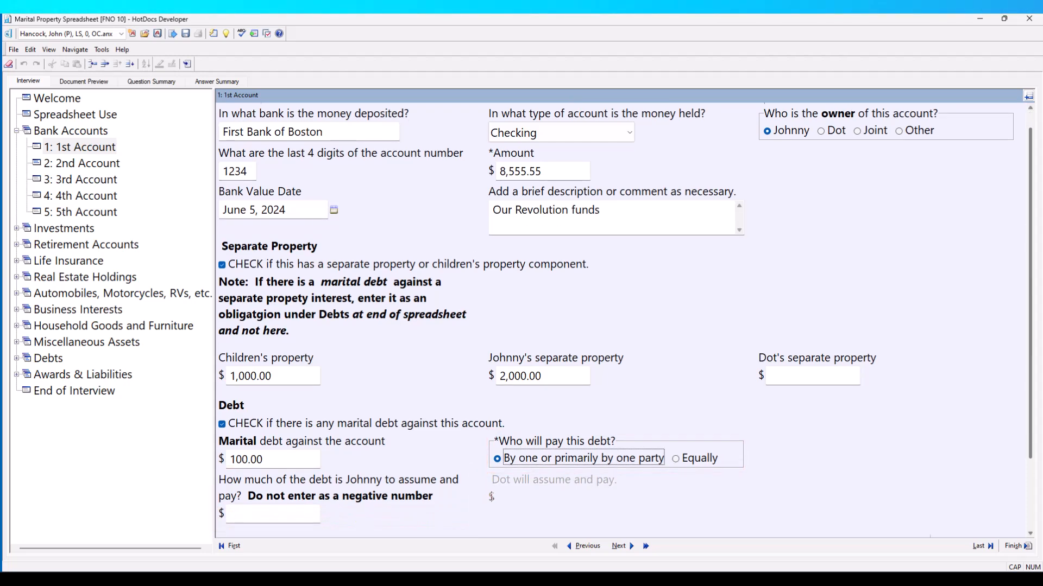
# Set the amount of the marital debt that the account owner assumes and pays to 100.
pyautogui.scroll(-3, 624, 323)
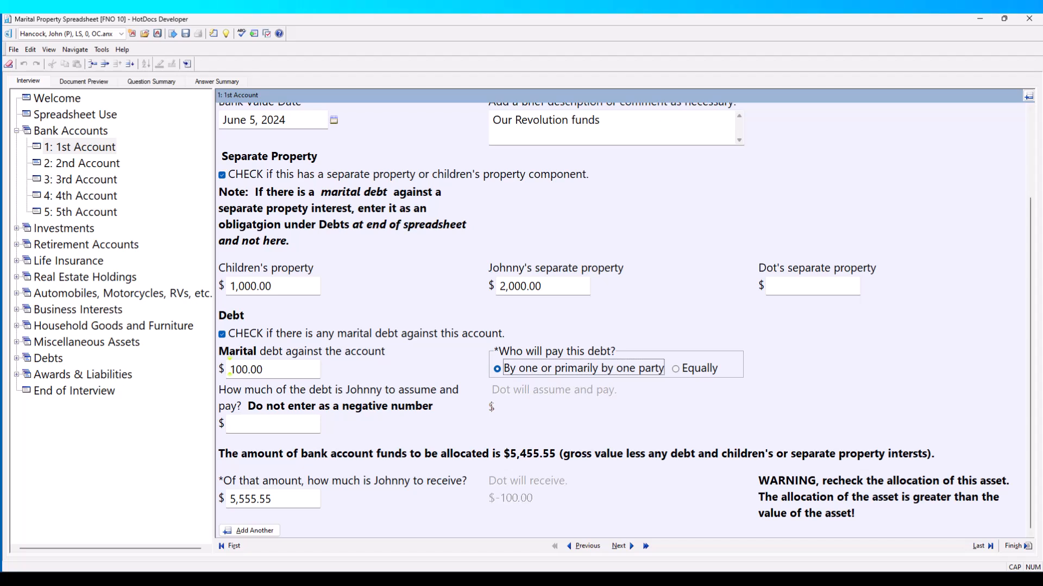
pyautogui.click(234, 423)
pyautogui.write('1')
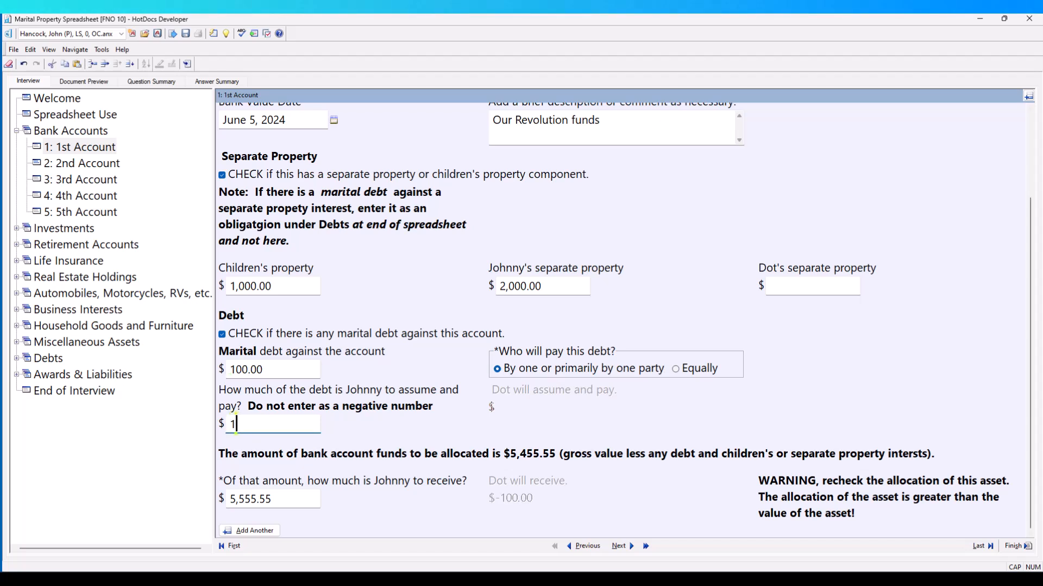
pyautogui.write('00')
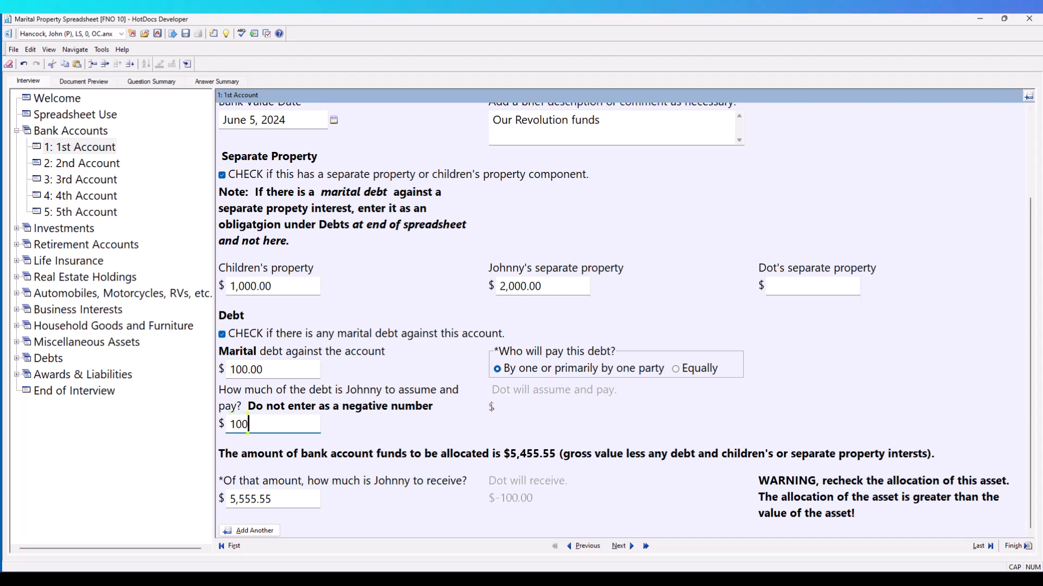